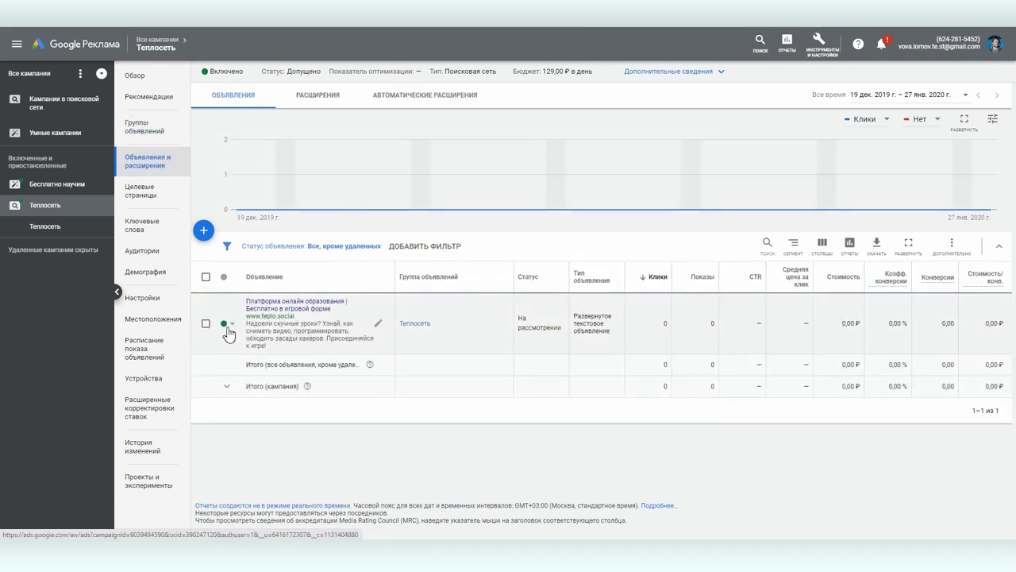
- Add the keywords "электронное обучение" and "образовательная онлайн игра" to the Теплосеть ad group and save them
click(136, 227)
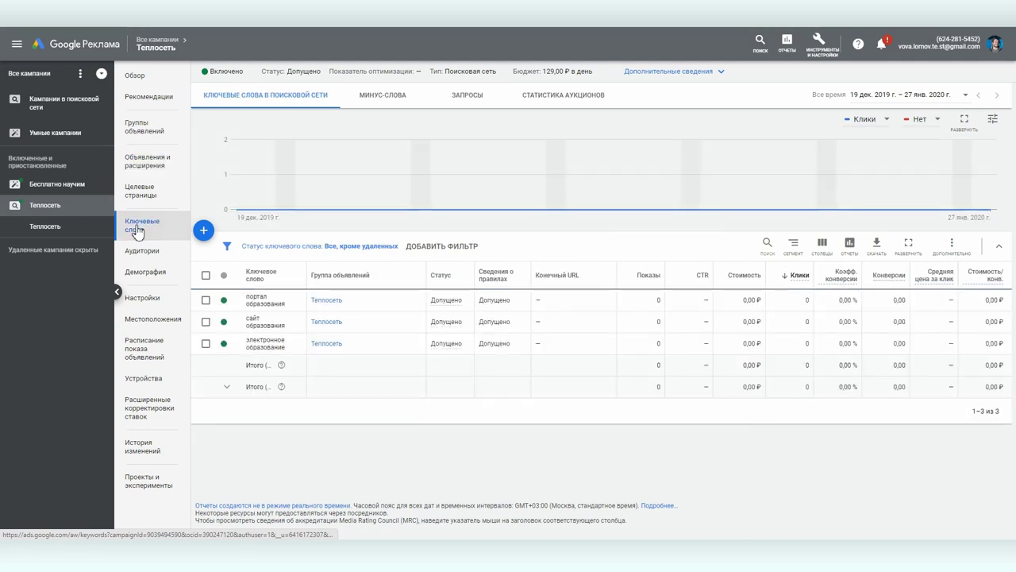
click(203, 231)
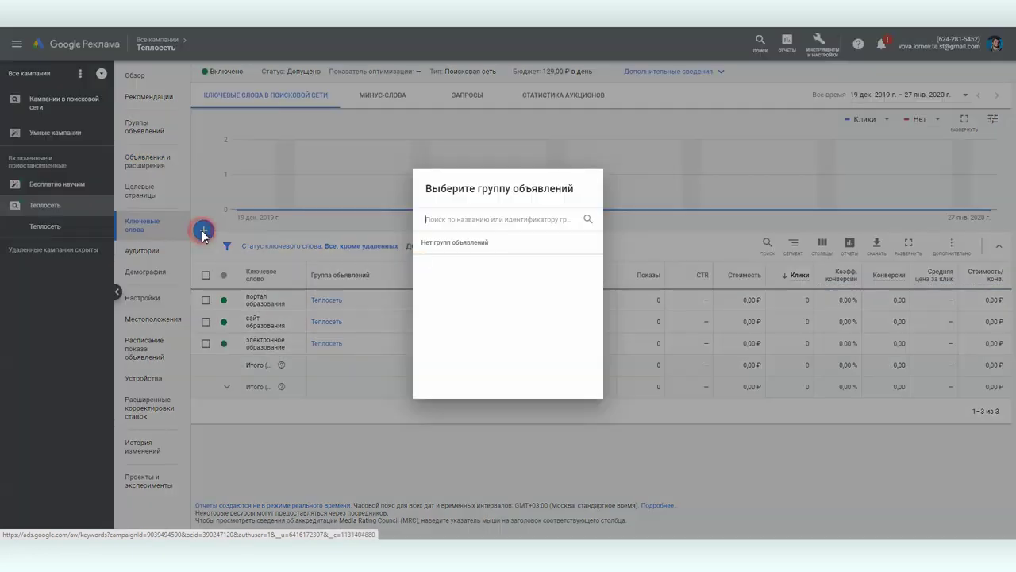
click(443, 266)
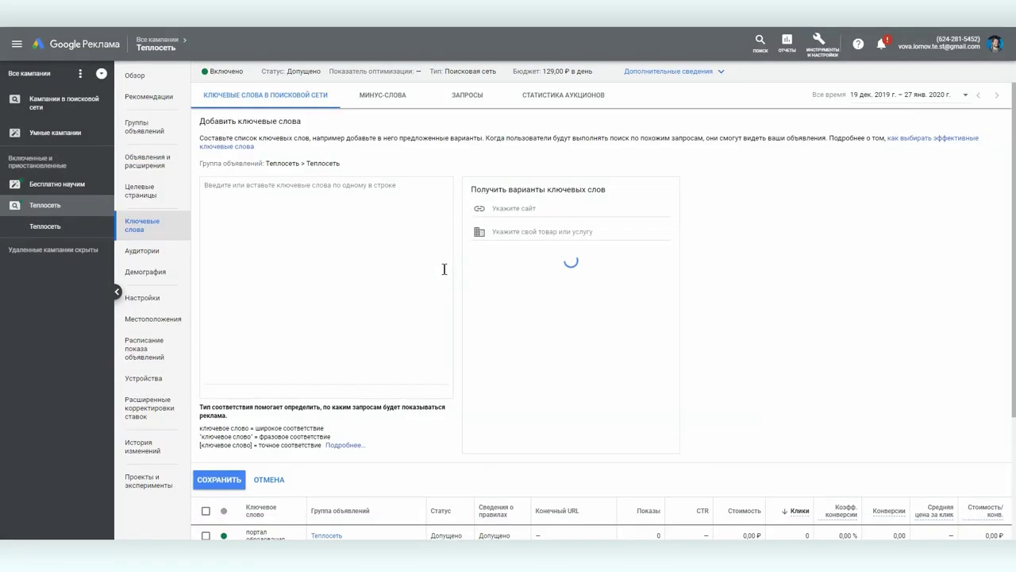
click(510, 362)
click(320, 194)
text(онлайн игра)
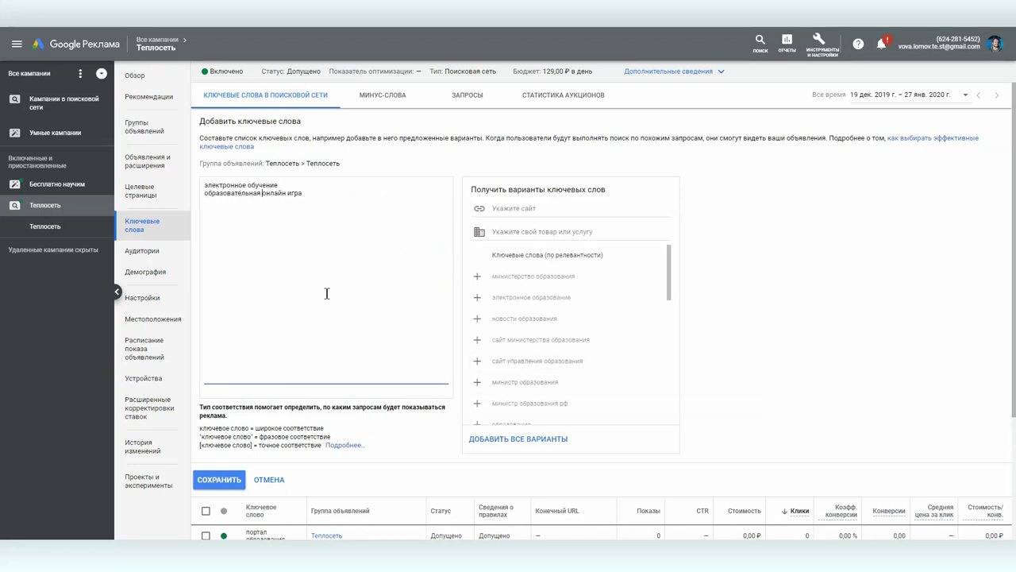
scroll(326, 294, down, 2)
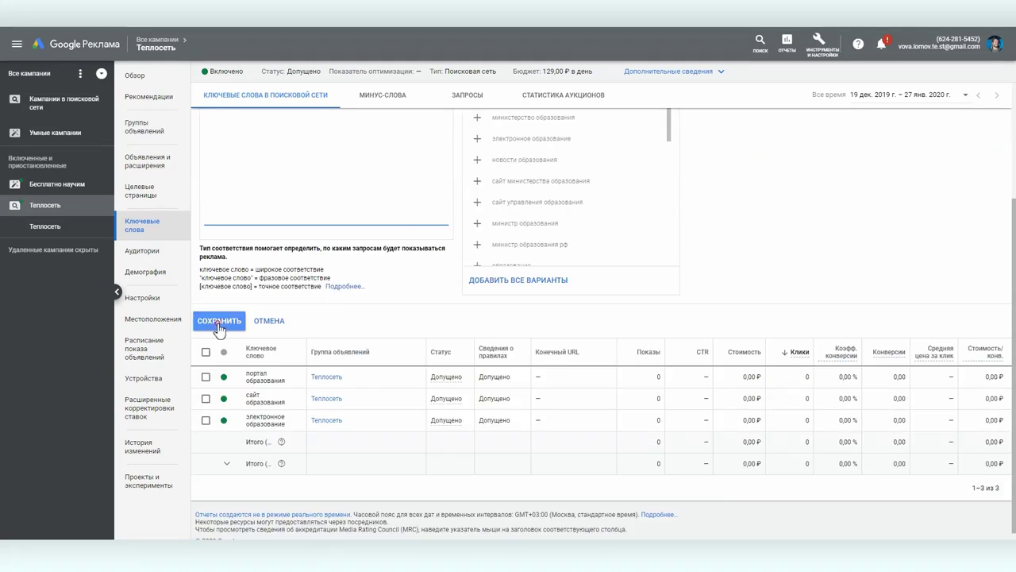
click(219, 322)
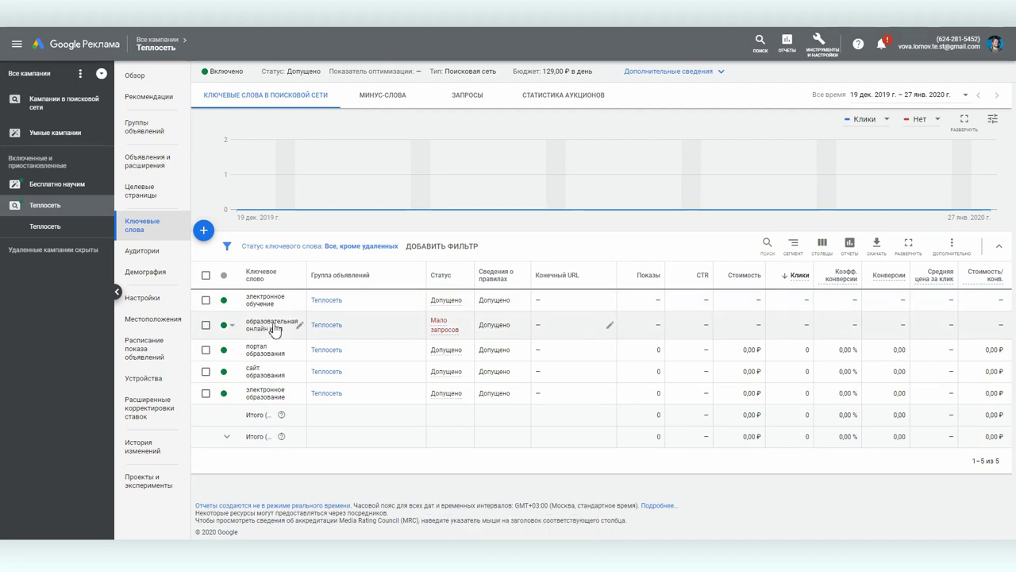
mouse_move(438, 327)
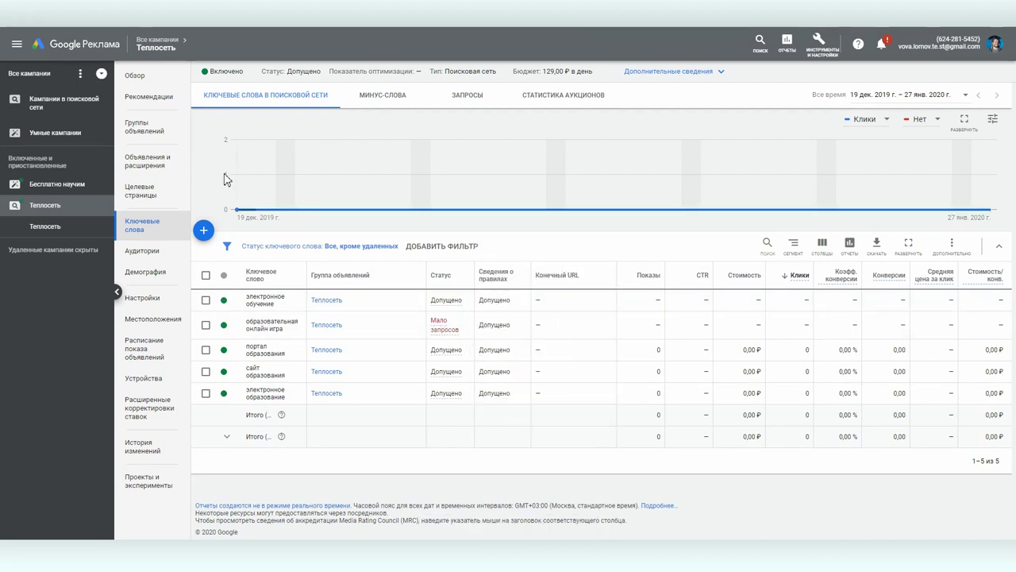
- Create a second text ad in the Теплосеть group with headline 2 "Играй и находи друзей", save it and leave without creating a third
click(138, 165)
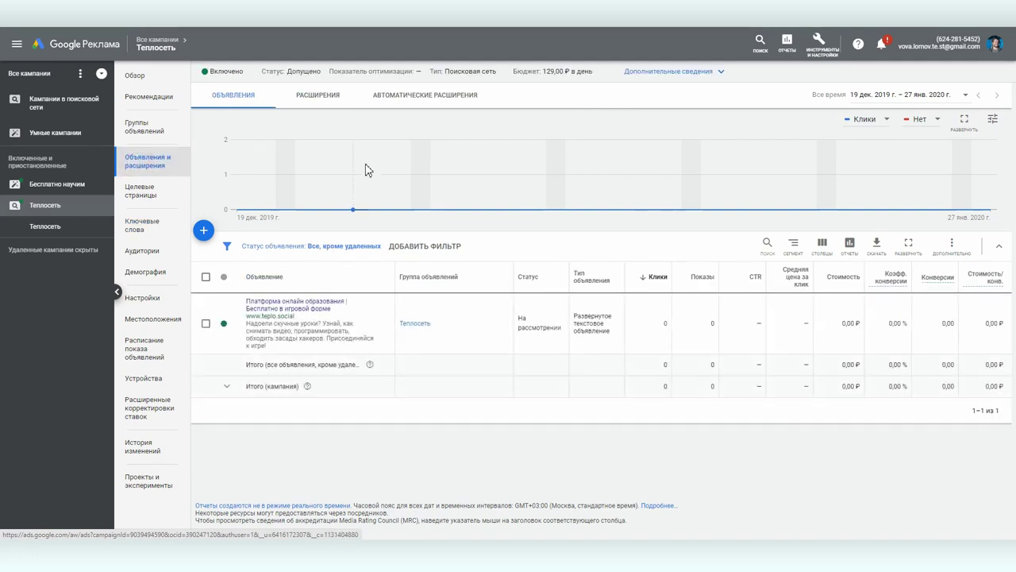
click(203, 231)
click(234, 268)
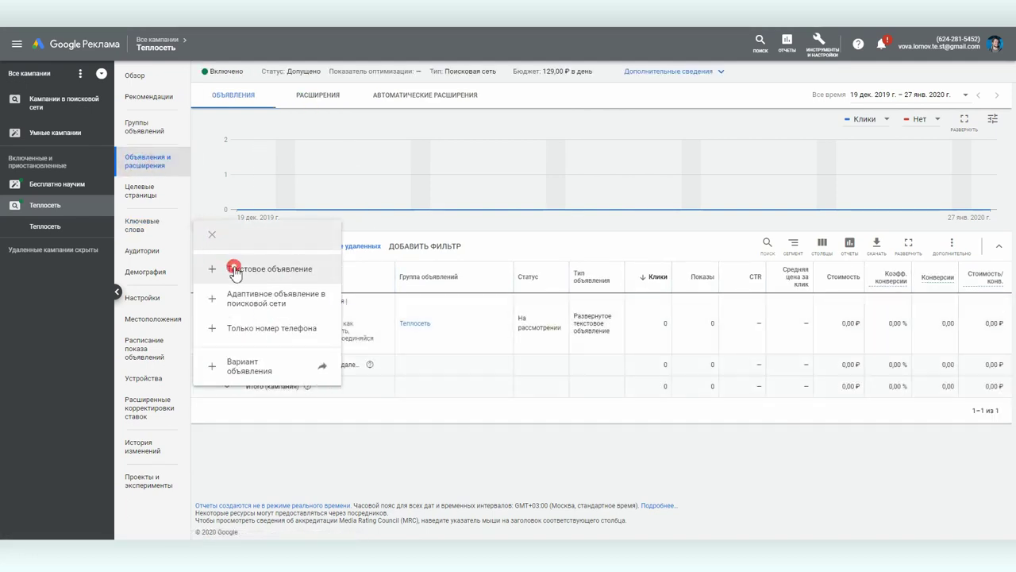
click(452, 262)
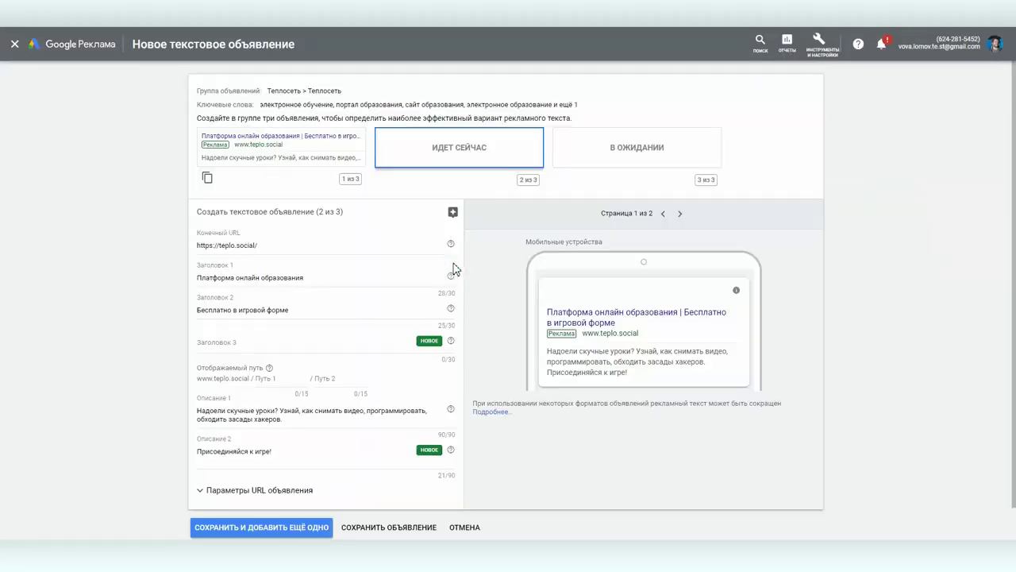
scroll(262, 313, down, 1)
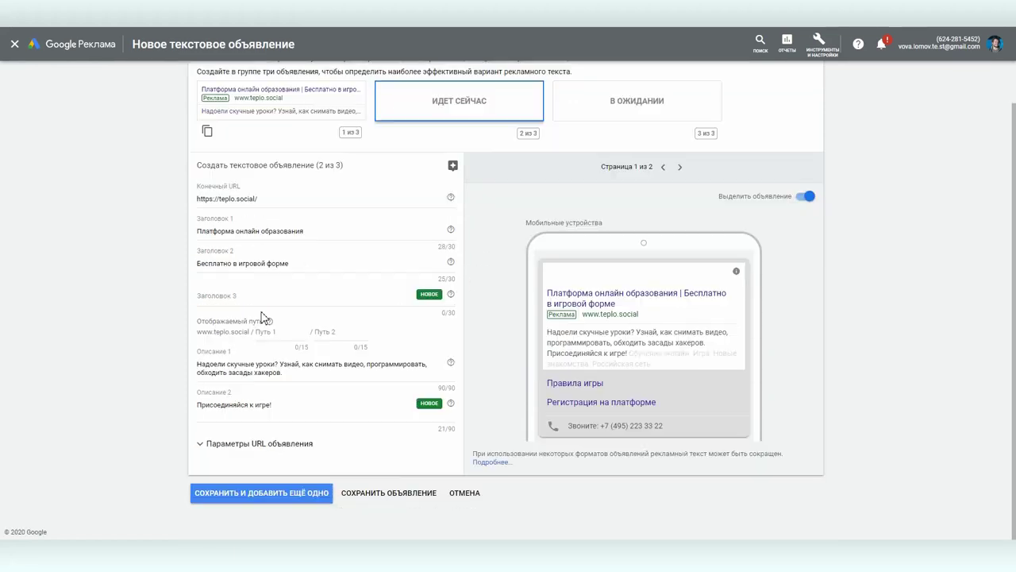
triple_click(215, 264)
text(Играй и находи друзей)
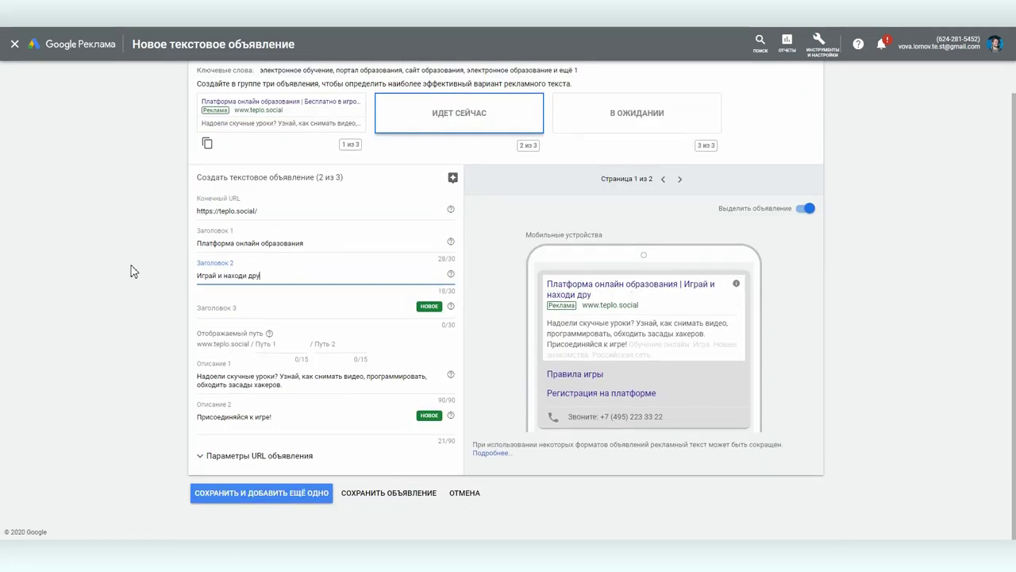
click(288, 493)
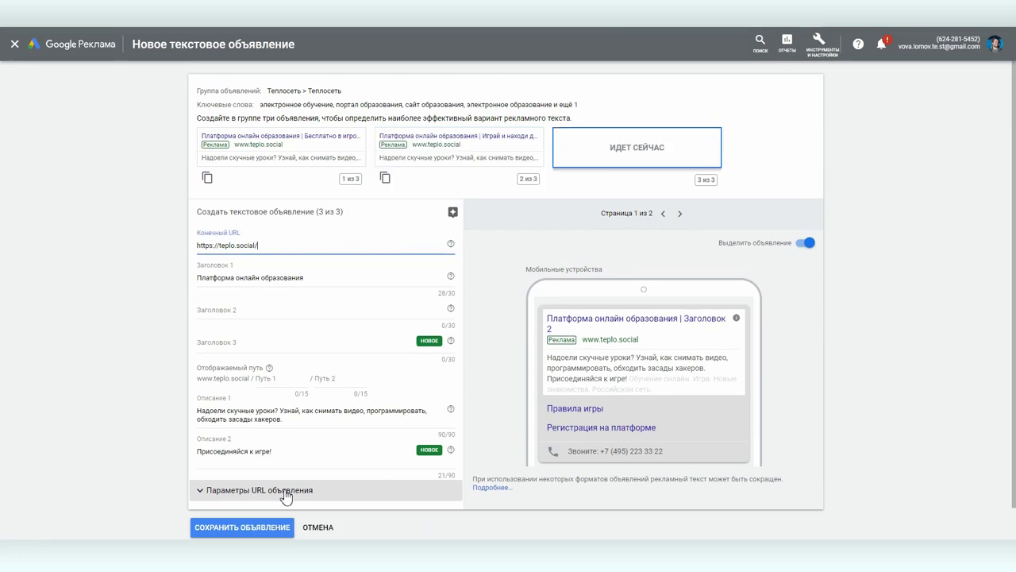
click(16, 45)
click(612, 319)
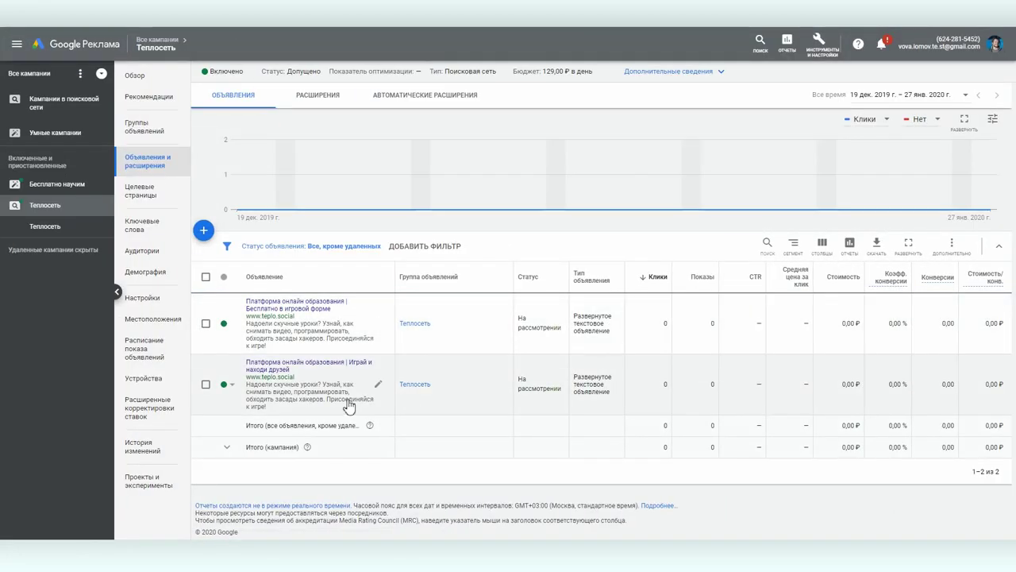
- Rename the Теплосеть ad group to "Теплосеть Дети"
click(143, 135)
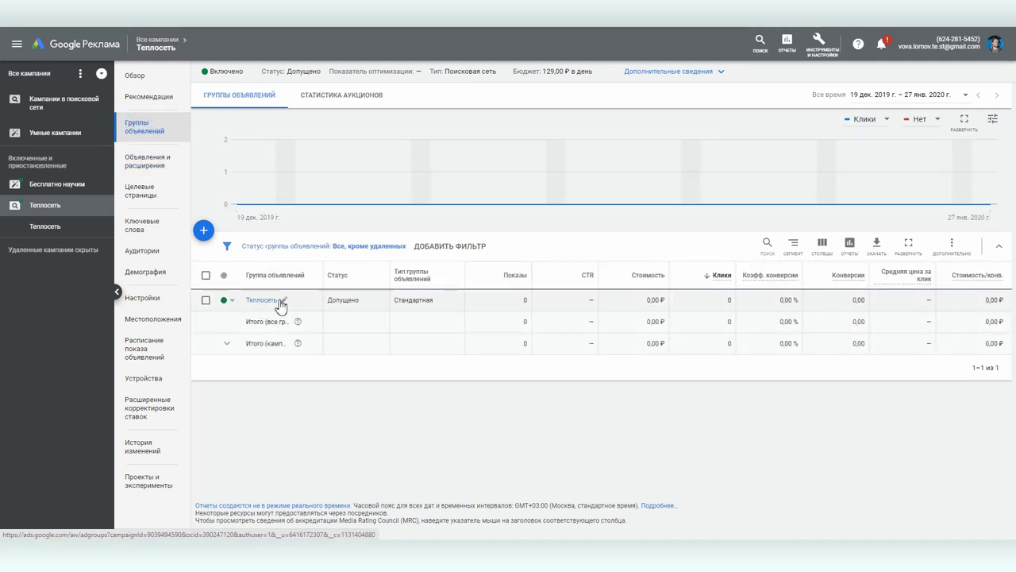
click(283, 300)
click(294, 316)
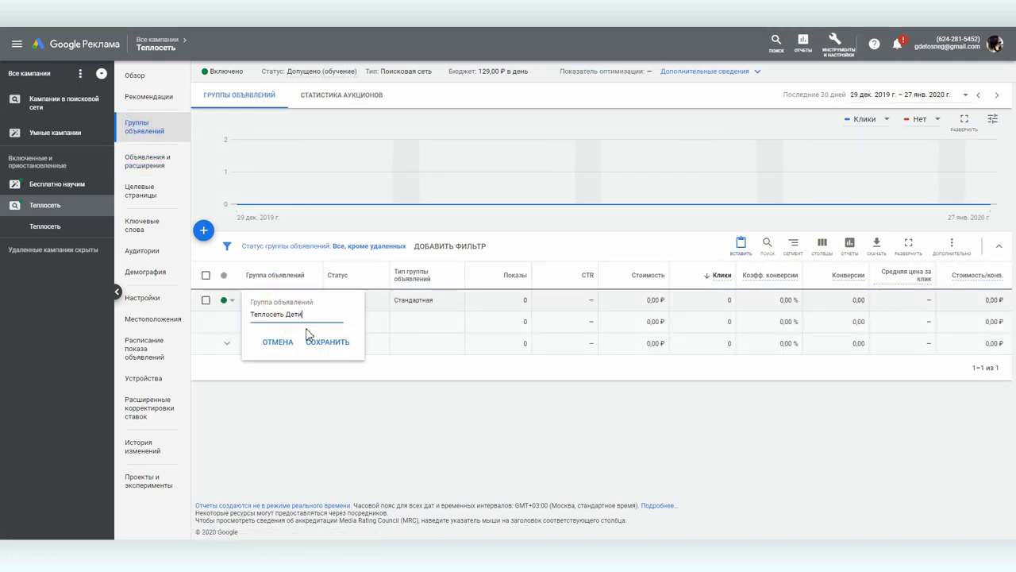
click(327, 341)
- Set up a new standard ad group named "Теплосеть Взрослые" with the keywords "теплосеть" and "образовательная платформа"
click(203, 230)
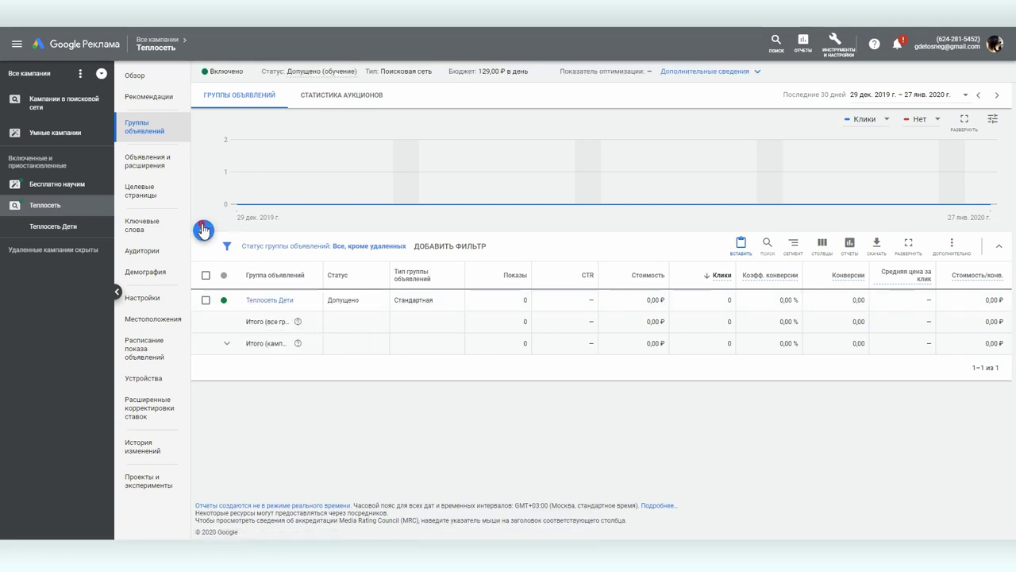
click(254, 222)
text(Теплосеть Варослые)
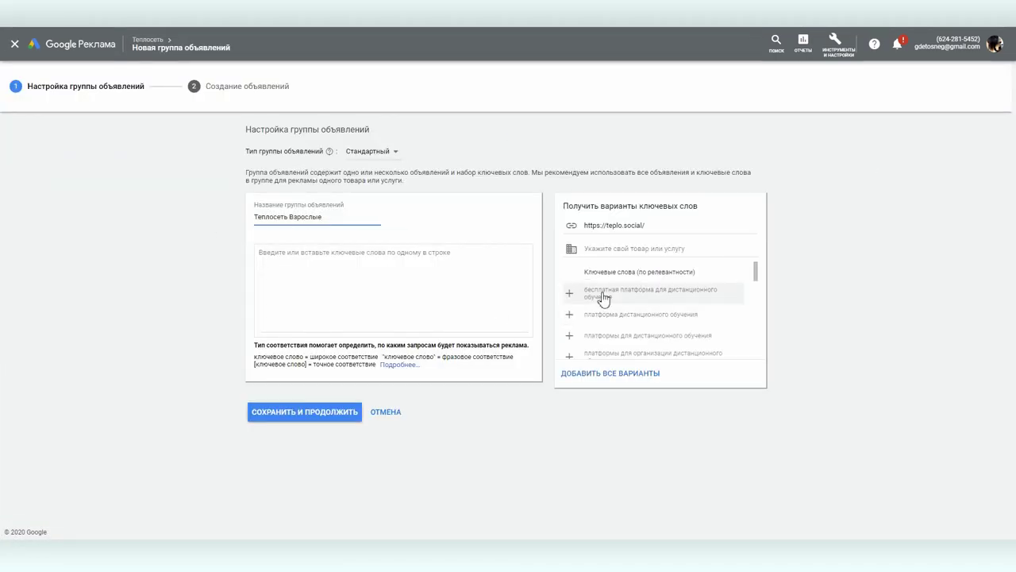
scroll(662, 294, down, 1)
click(585, 320)
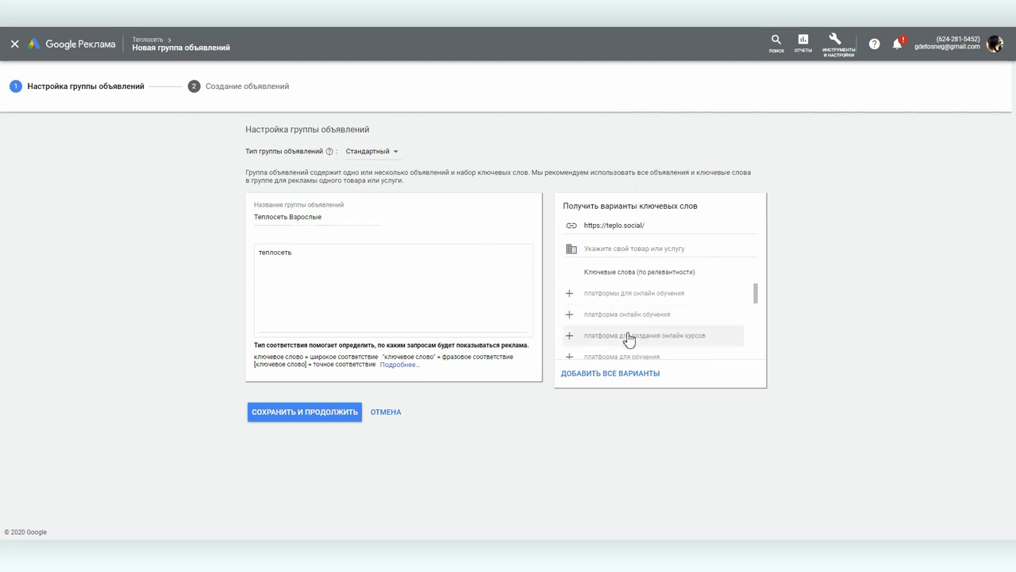
click(627, 337)
click(331, 411)
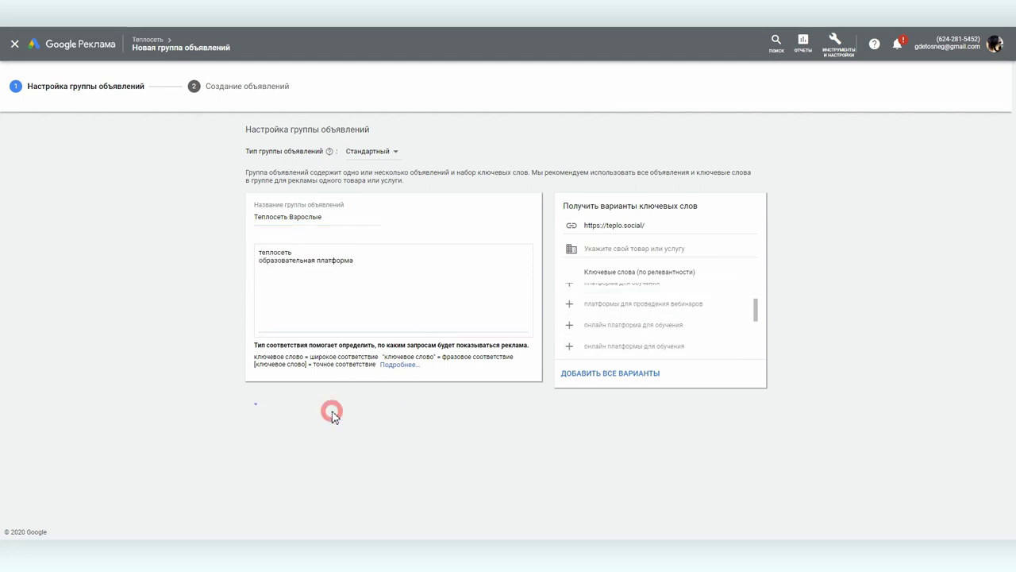
- Set the new group's ad description 1 to "Вам надоела работа сторожем? Учитесь бесплатно и становитесь программистом" and save the ad
scroll(279, 388, down, 2)
triple_click(235, 337)
text(Вам надо)
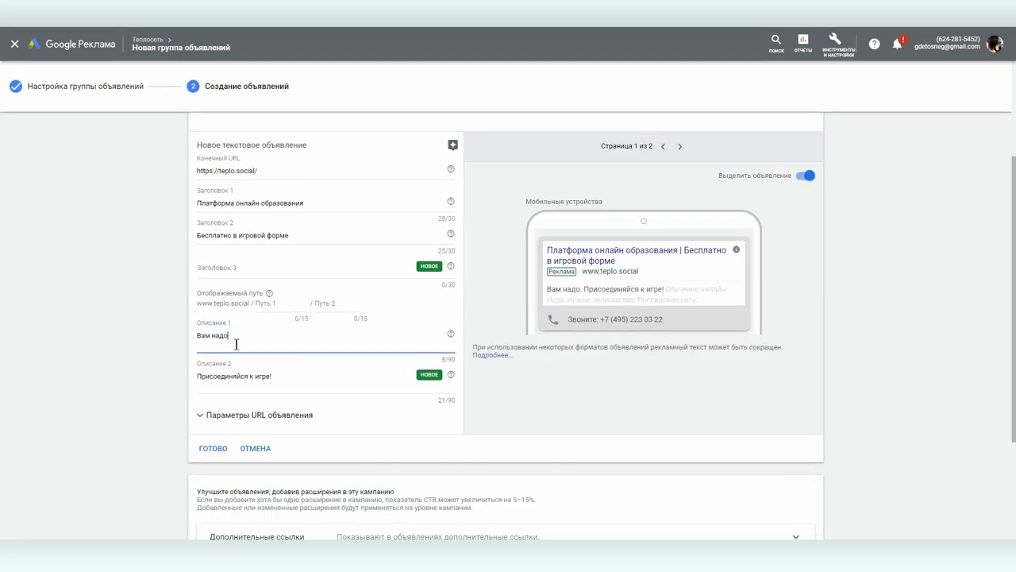
text(ела работа сторожем? Учитесь бесплатно и становитесь программистом)
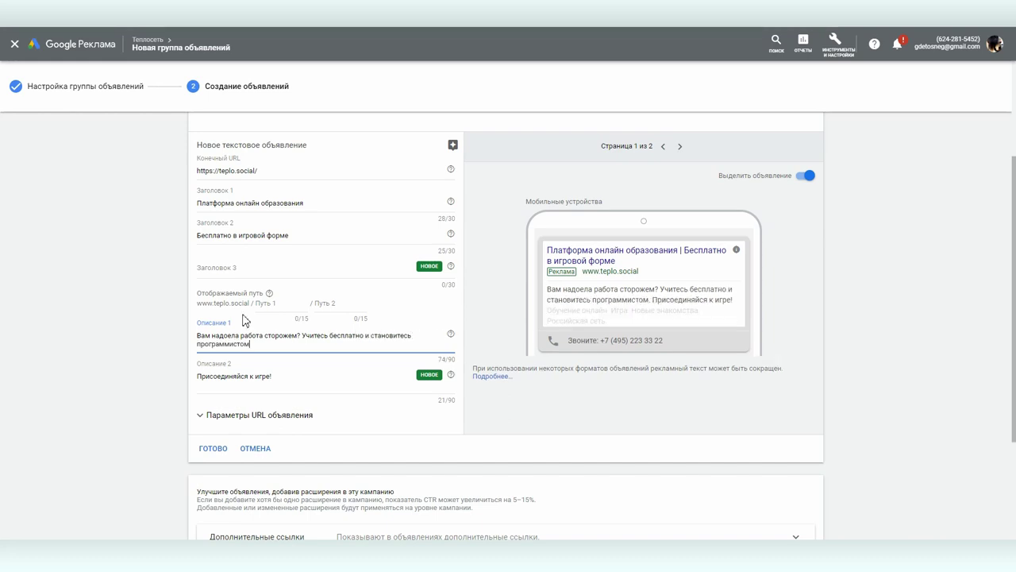
scroll(298, 436, down, 2)
click(243, 488)
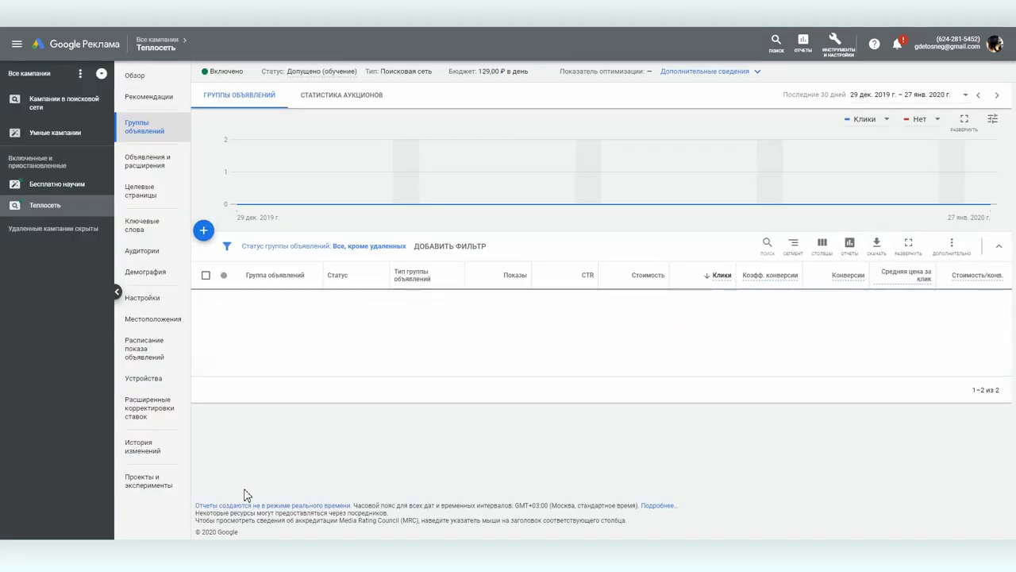
- Review the keywords and ads of the Теплосеть Взрослые and Теплосеть Дети groups and of the whole Теплосеть campaign
click(52, 229)
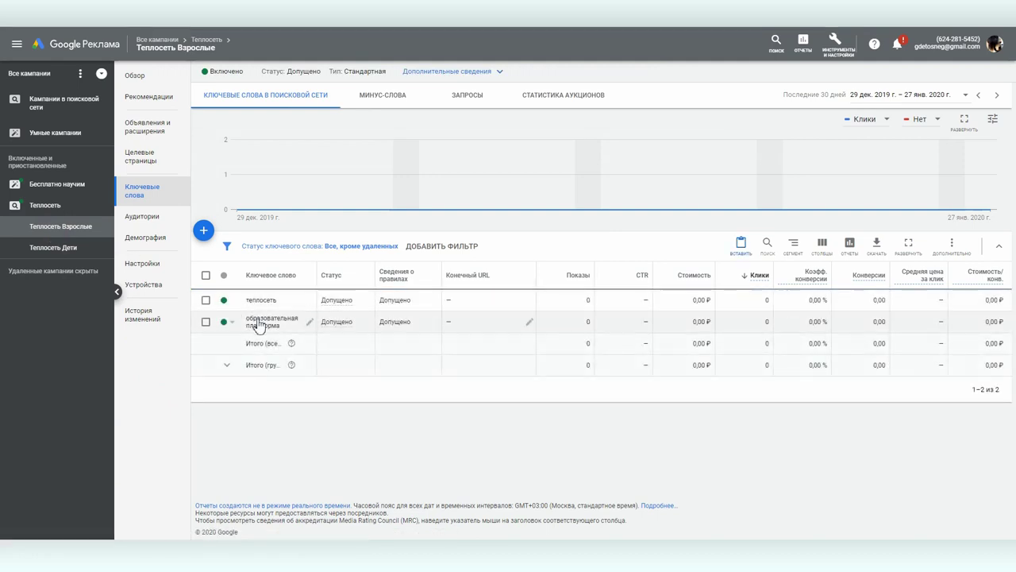
click(157, 133)
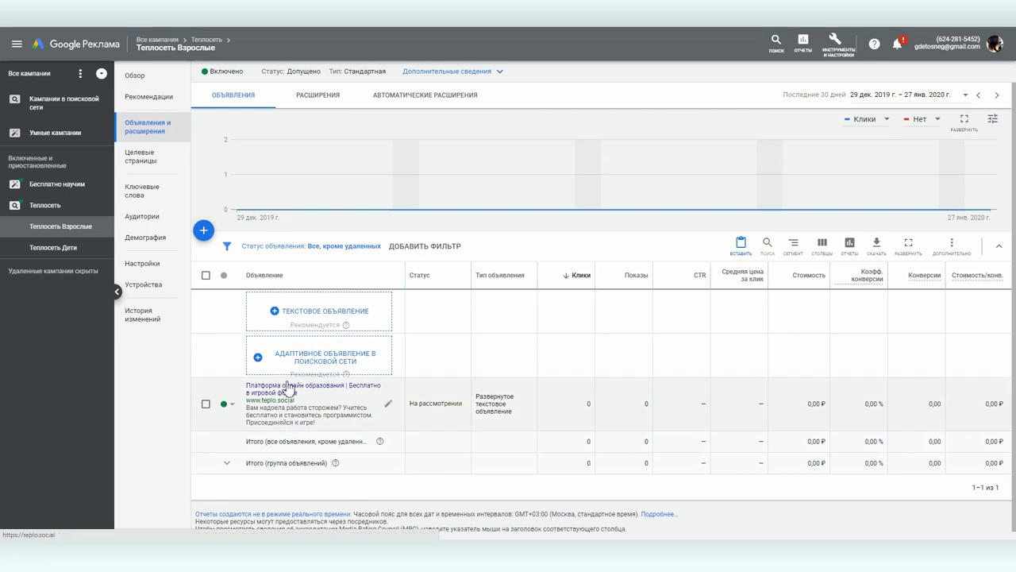
click(63, 249)
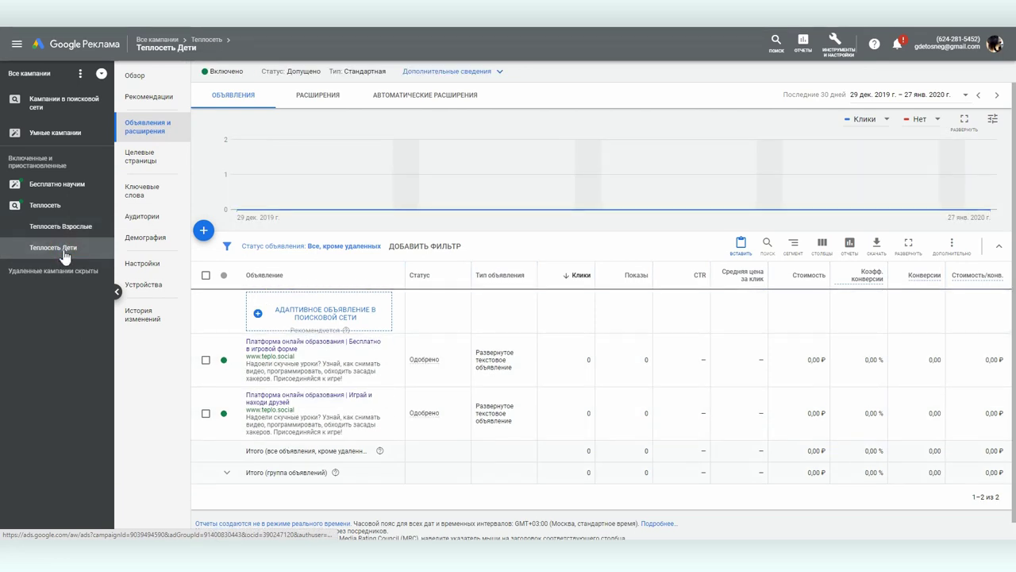
click(125, 198)
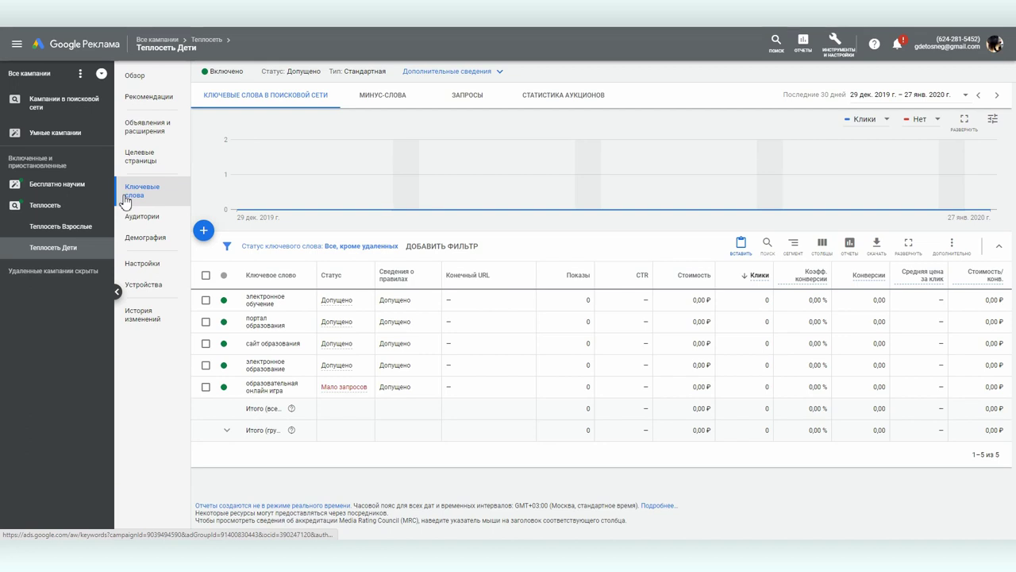
click(70, 208)
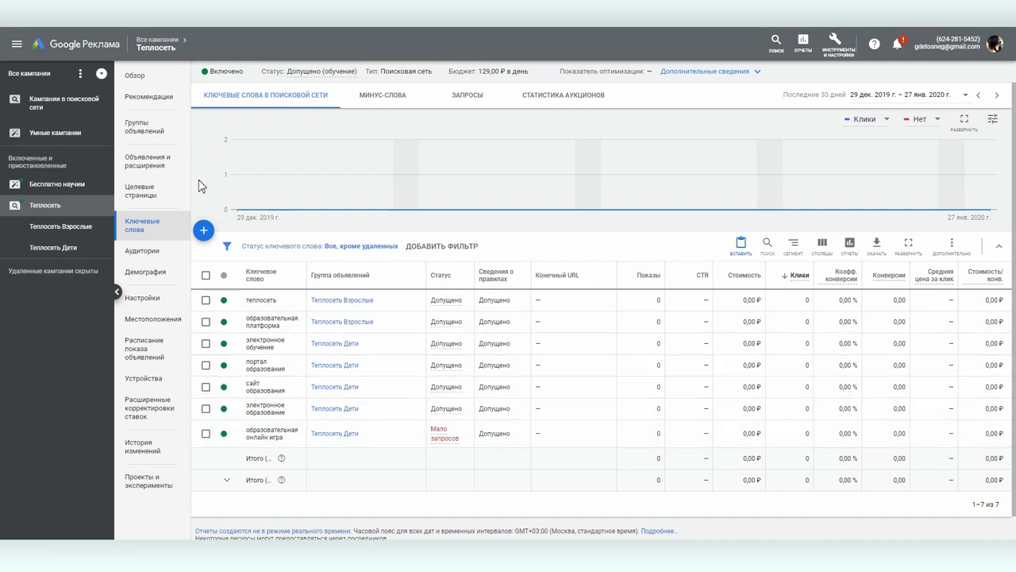
click(137, 162)
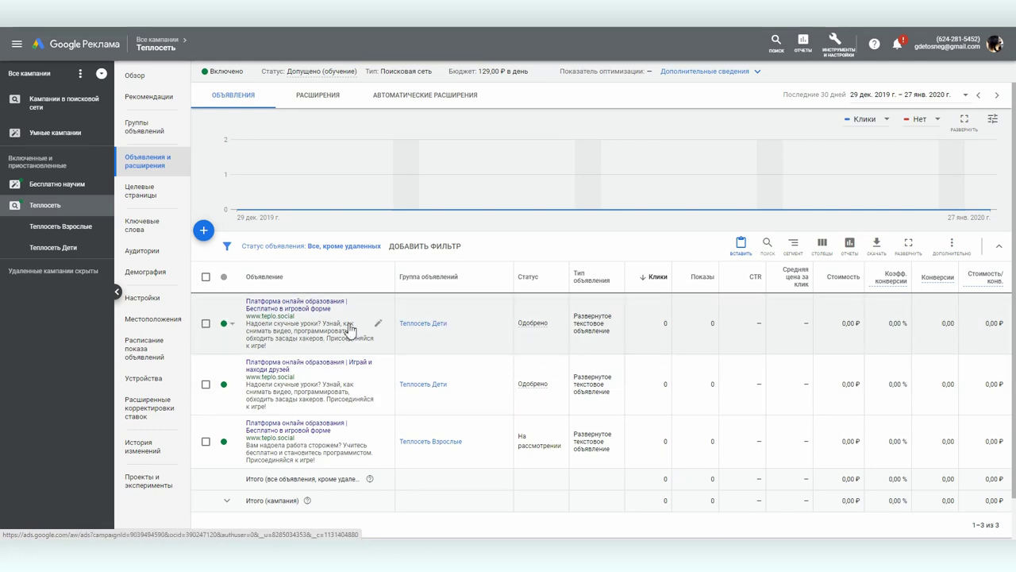
- View the campaign's ad extensions and the form for adding a sitelink, leaving the form without entering anything
click(317, 96)
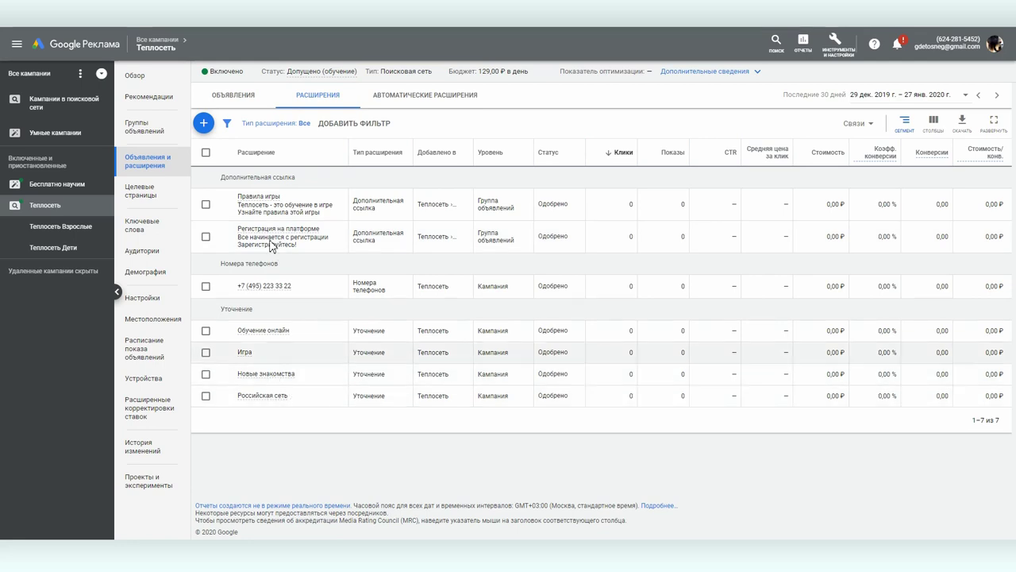
click(200, 127)
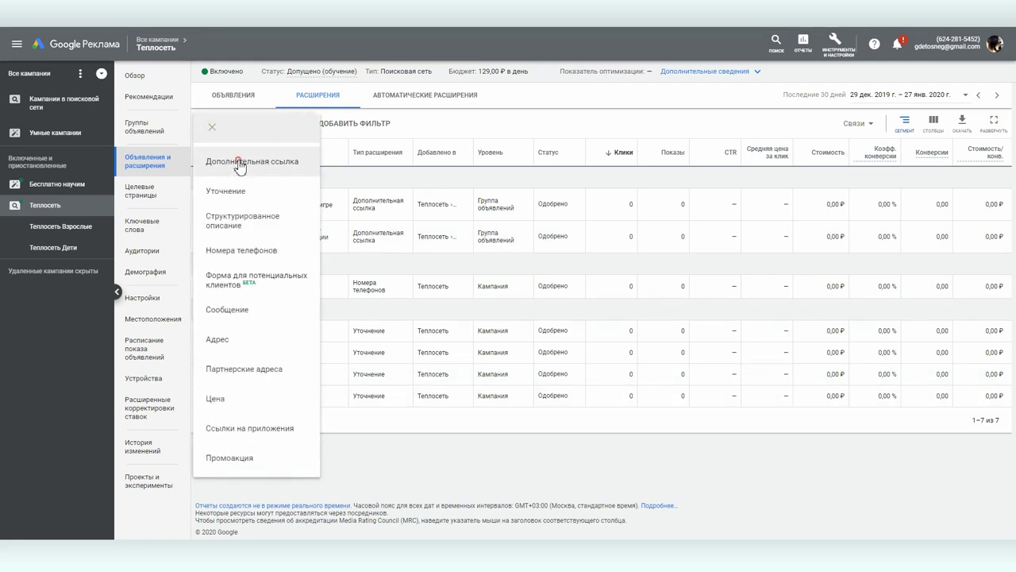
click(240, 164)
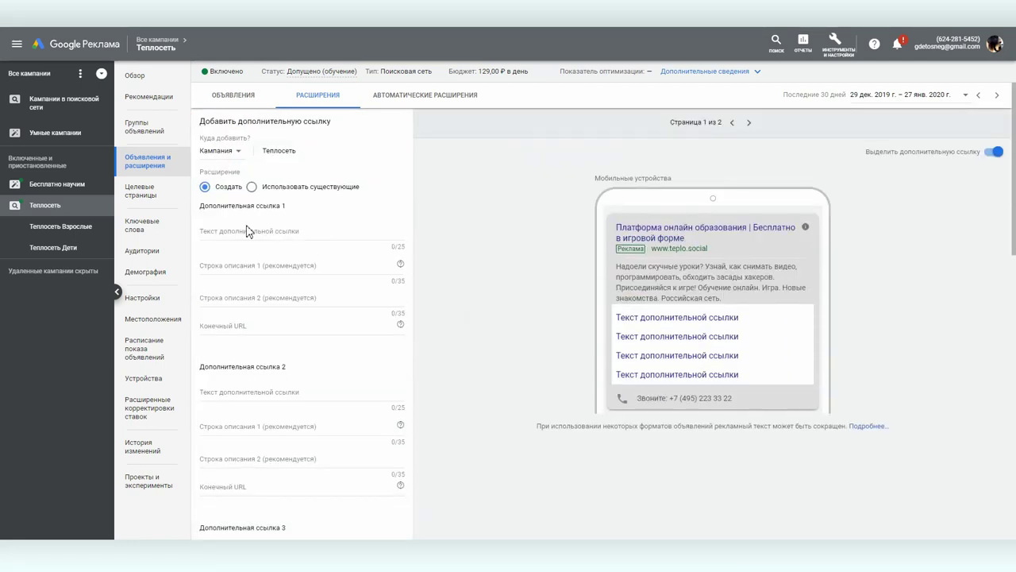
click(233, 96)
- Delete the four callout extensions "Обучение онлайн", "Игра", "Новые знакомства" and "Российская сеть" from the campaign
click(309, 95)
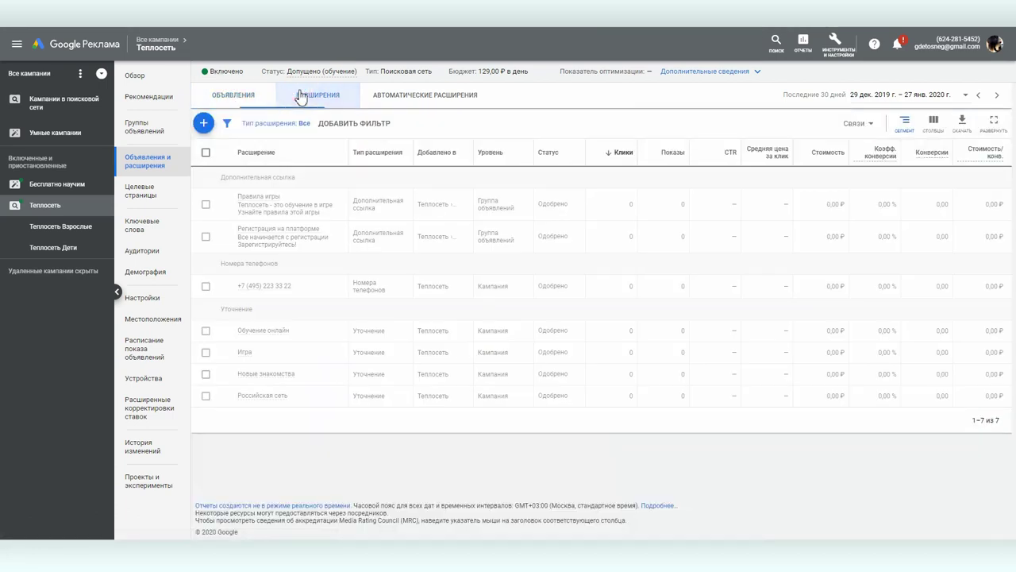
click(205, 330)
click(206, 351)
click(206, 373)
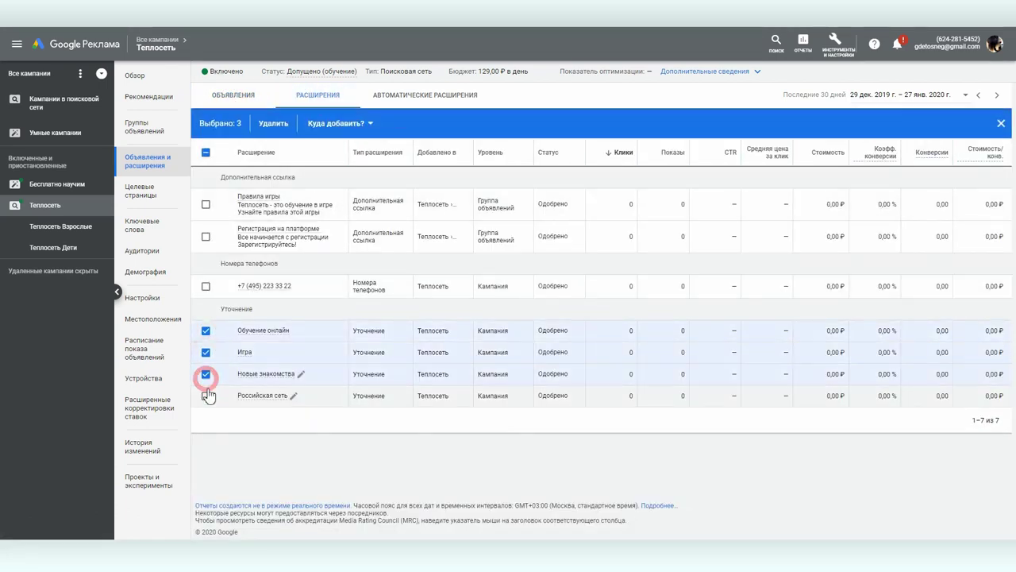
click(205, 395)
click(282, 124)
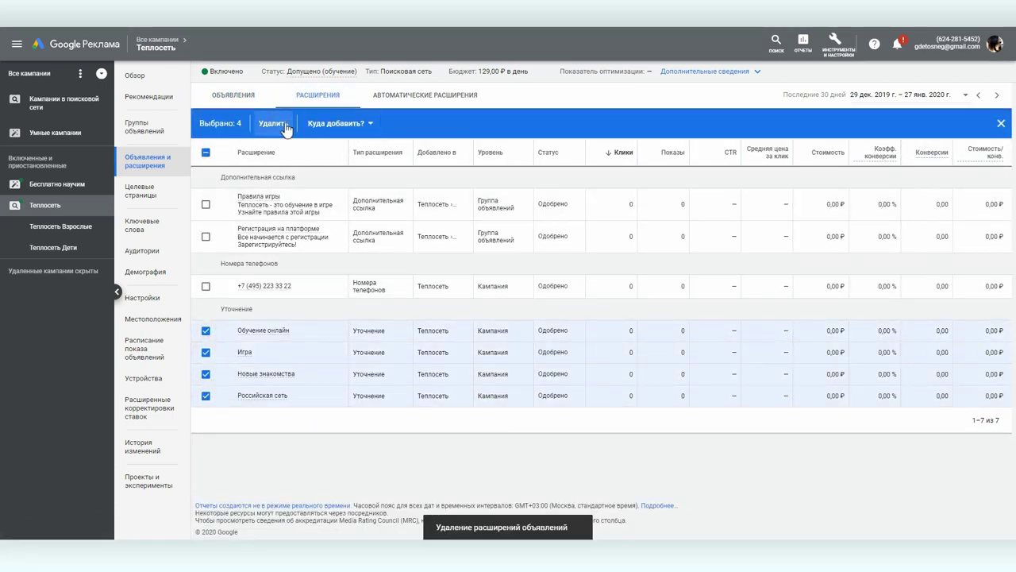
- Select the "Правила игры" sitelink and view the levels it can be added to, without choosing one
click(206, 204)
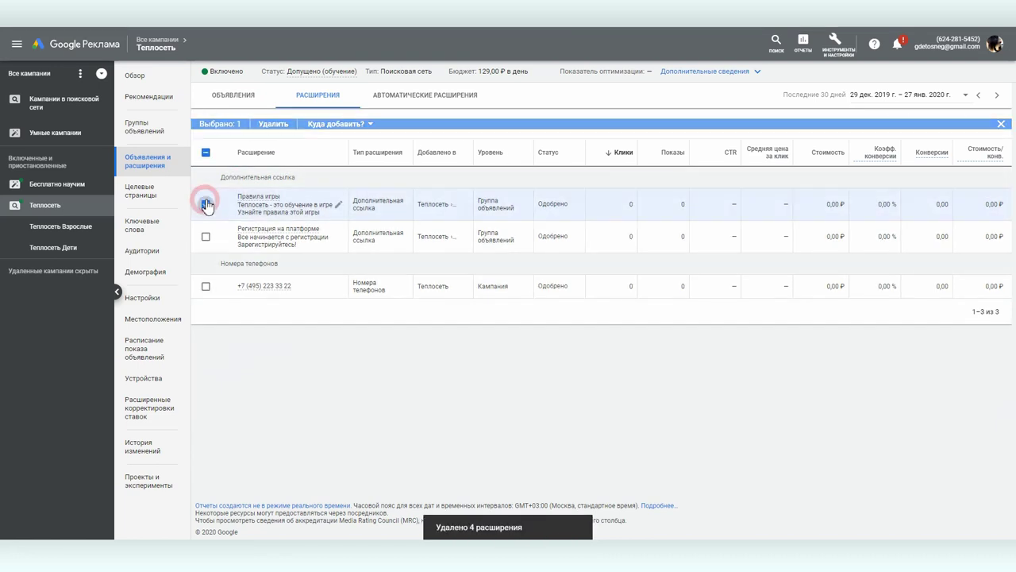
click(322, 129)
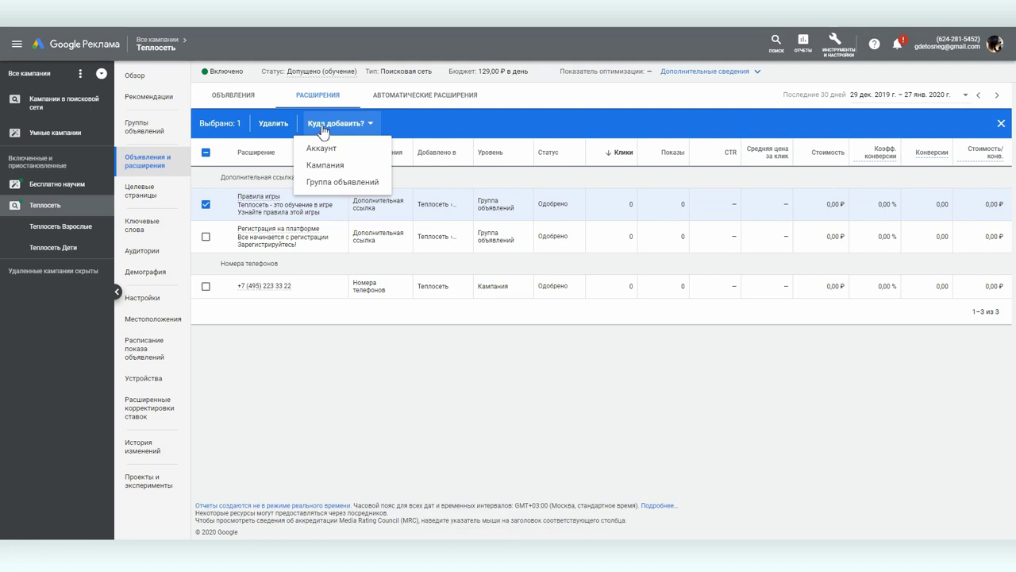
click(323, 129)
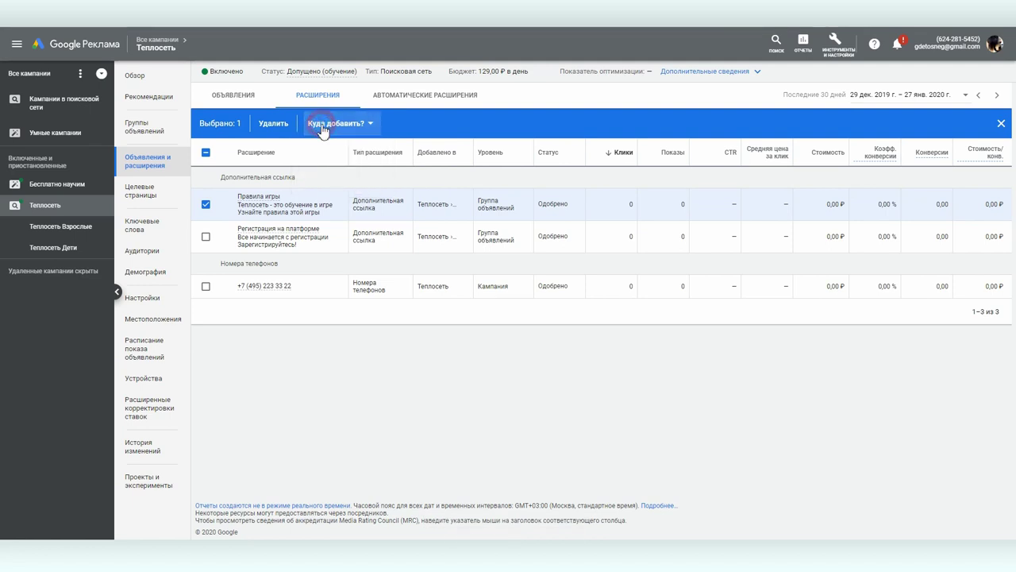
- Review the Теплосеть campaign's settings, device breakdown and targeted locations
click(48, 208)
click(49, 209)
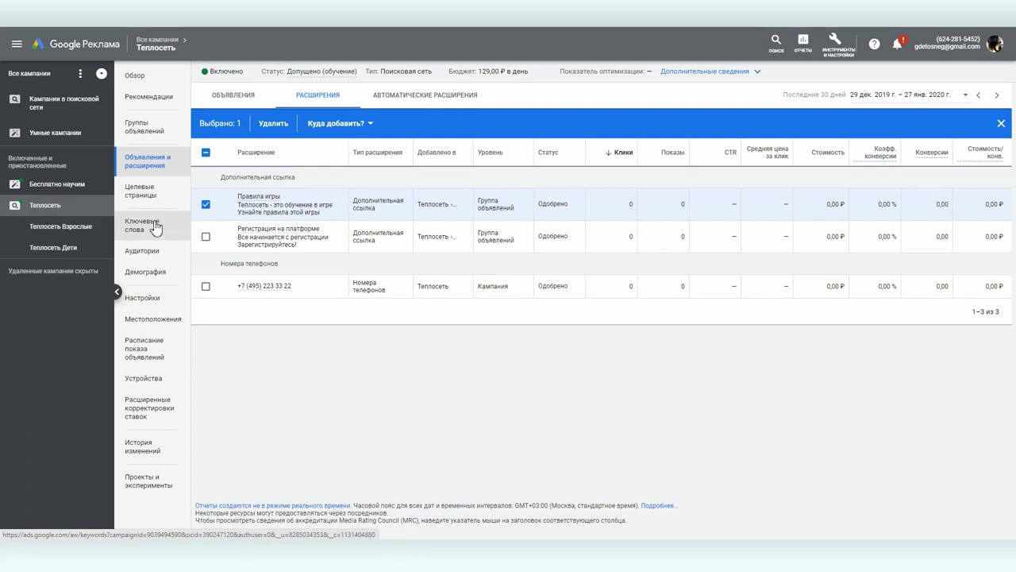
click(154, 298)
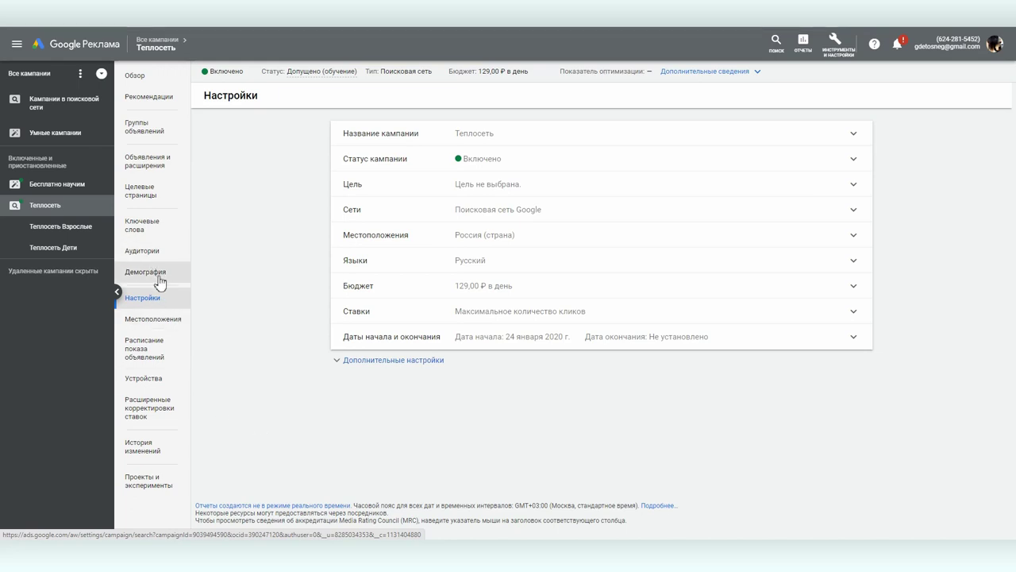
click(143, 380)
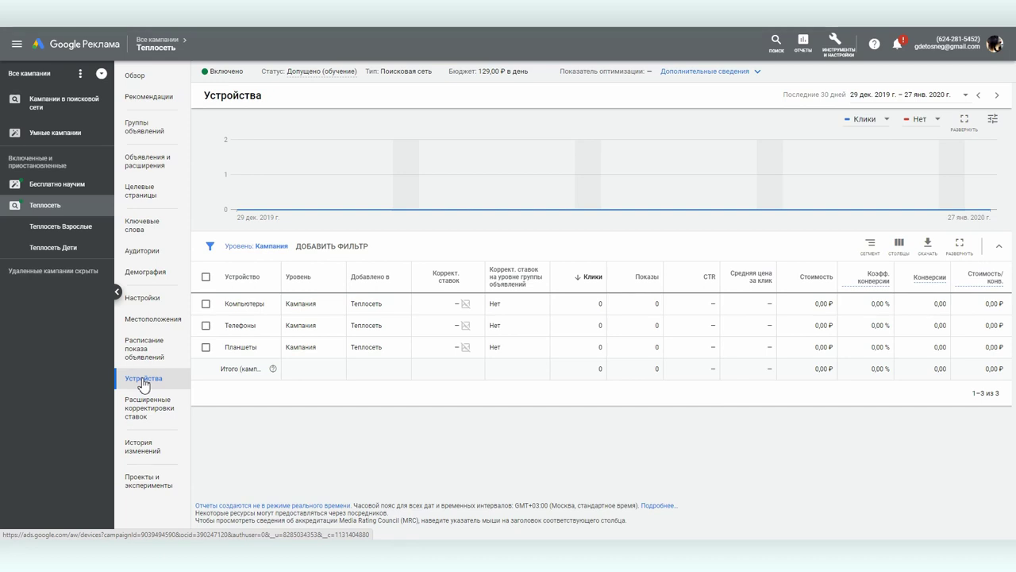
click(153, 318)
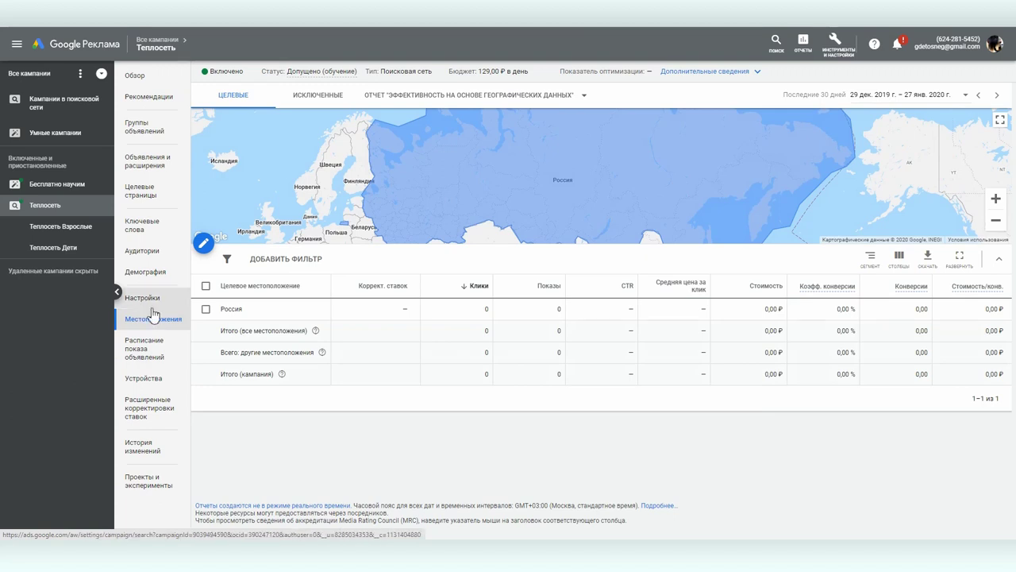
- View the campaign list's status filter options, the keywords of the Теплосеть Взрослые group and the account's tools and settings
click(80, 75)
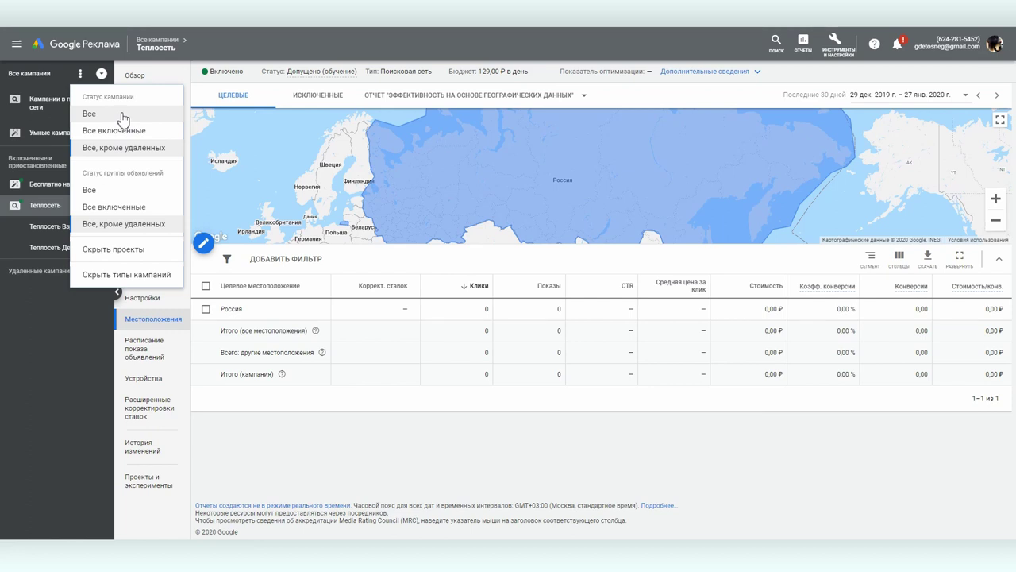
click(79, 74)
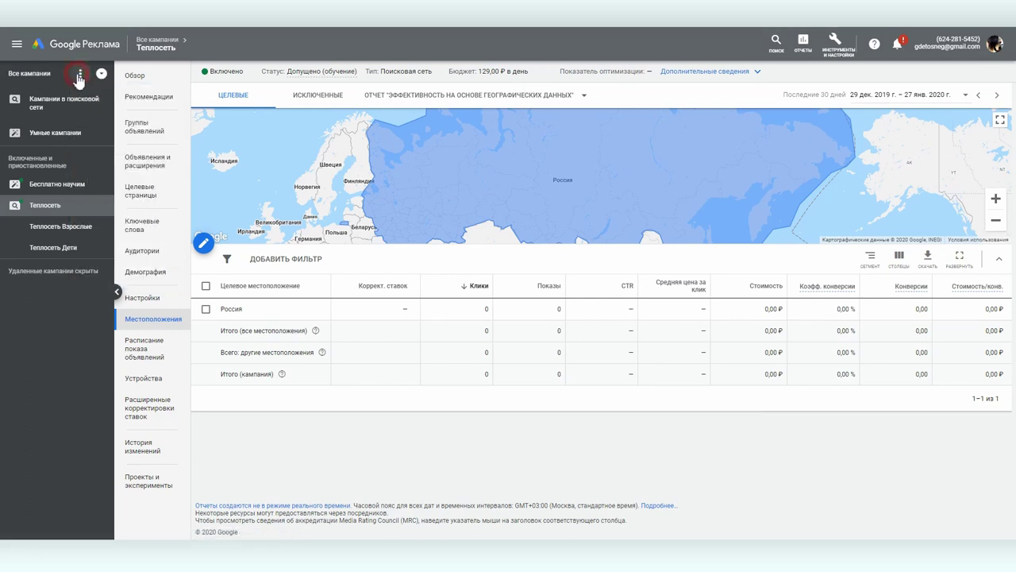
click(62, 231)
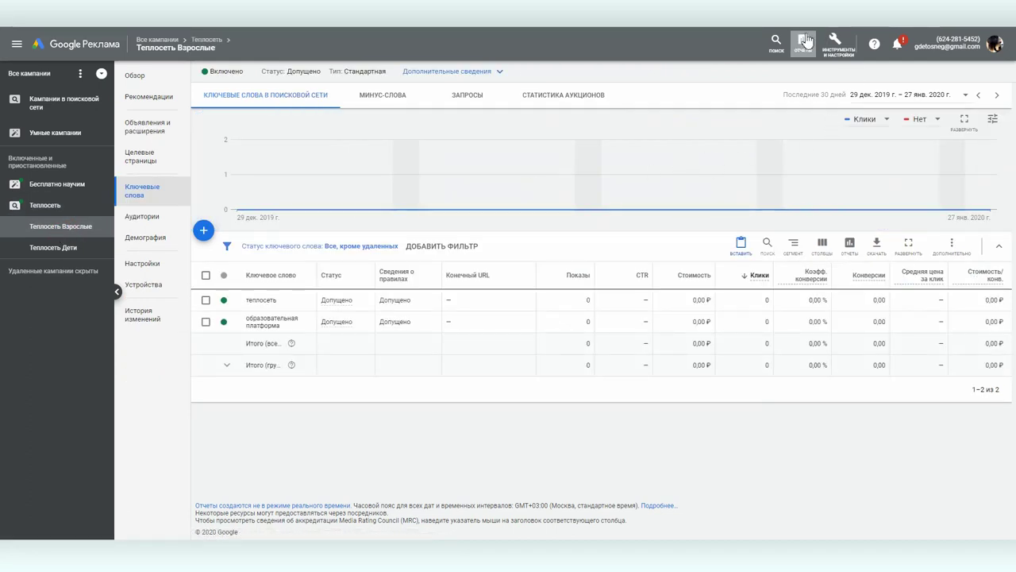
click(834, 45)
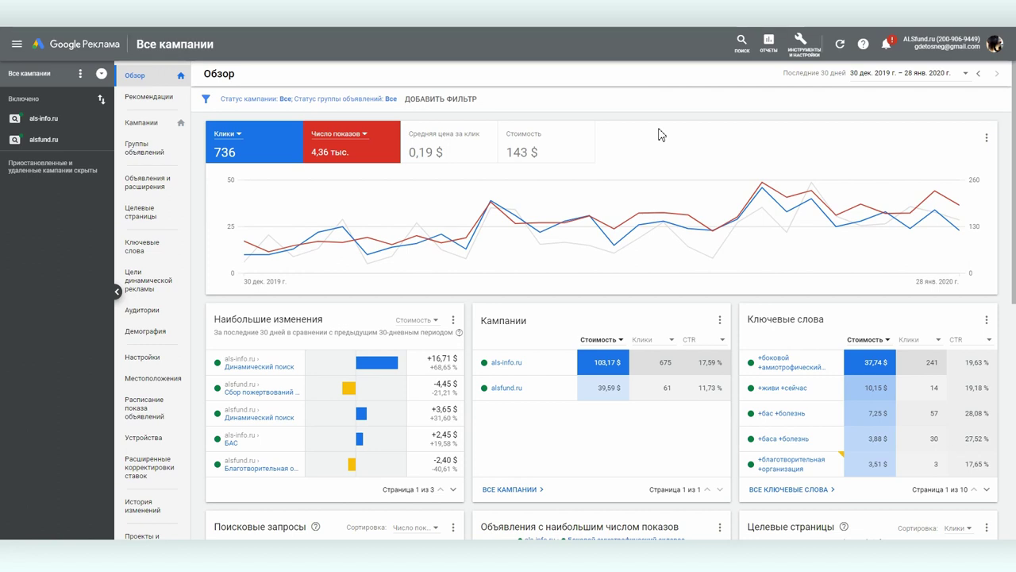
- Set the overview's date range to the last 30 days and examine the als-info.ru and alsfund.ru campaign overviews
click(883, 73)
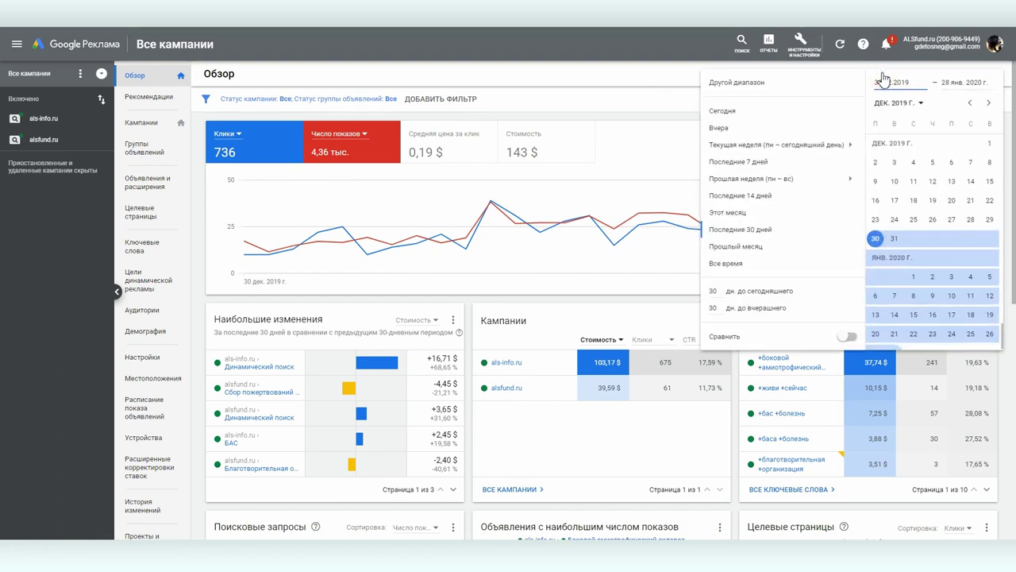
click(740, 230)
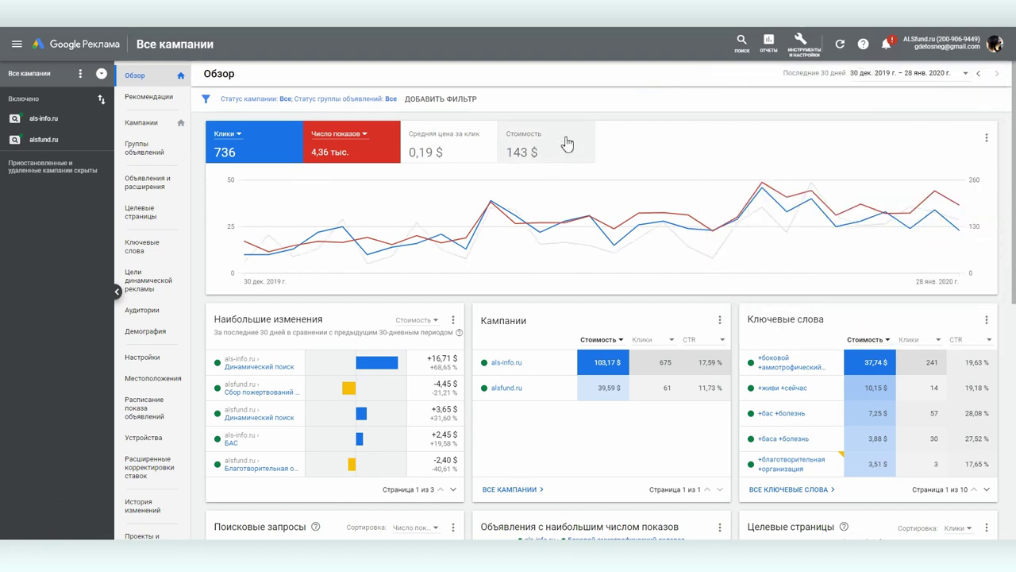
click(56, 126)
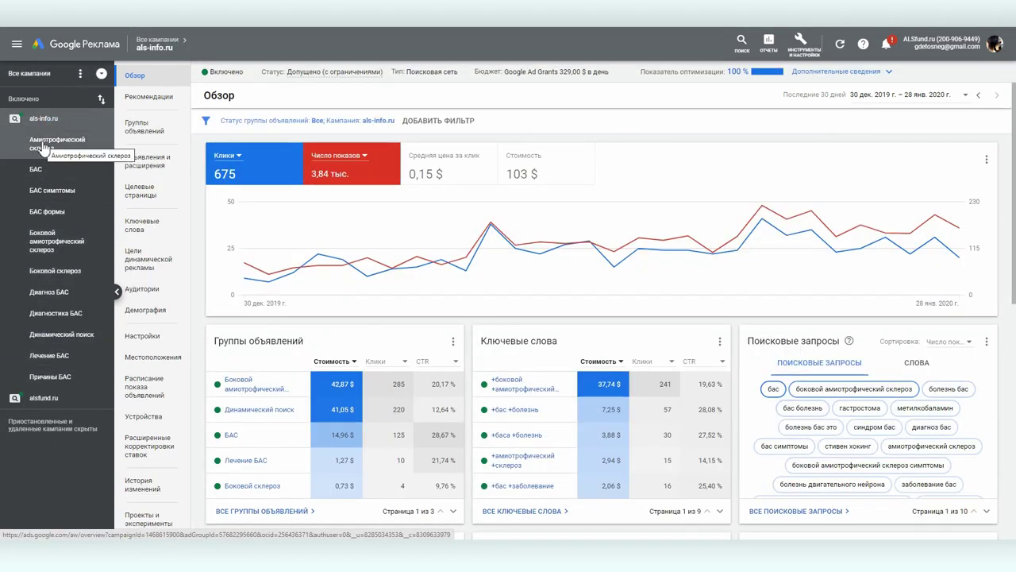
click(53, 399)
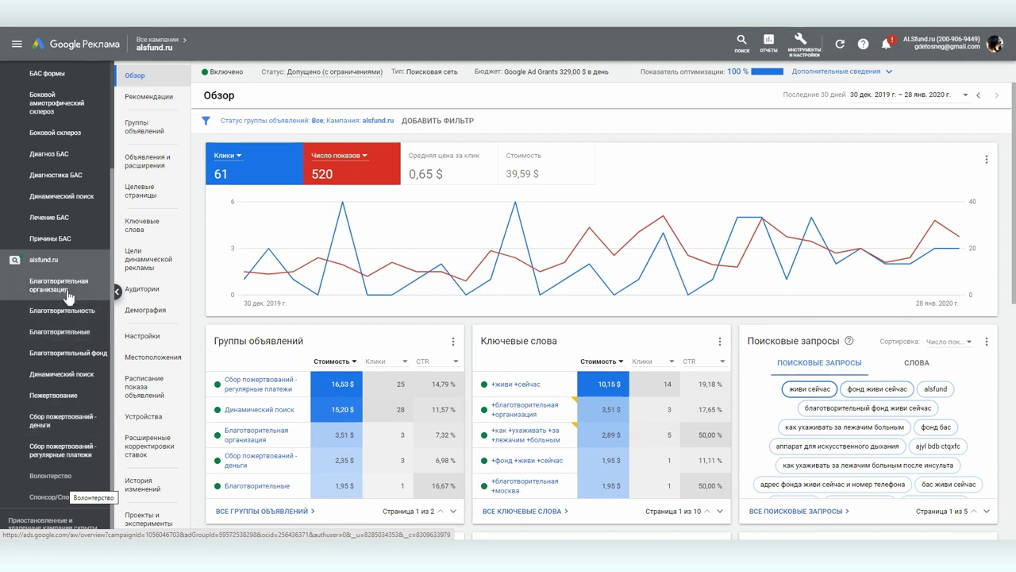
scroll(56, 302, up, 3)
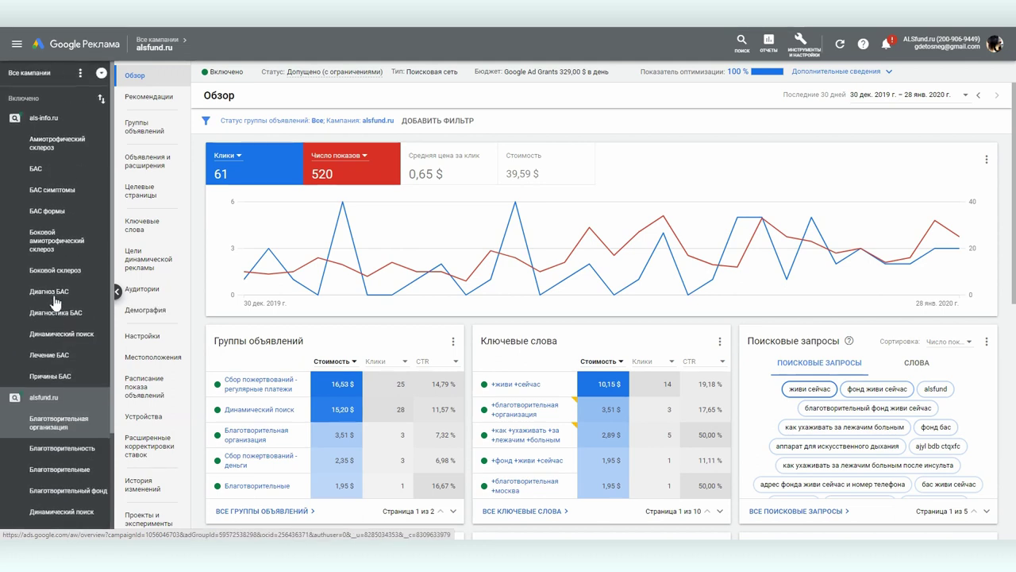
- Examine the biggest changes, campaigns and keywords in the overview of all campaigns
click(35, 77)
scroll(468, 277, down, 3)
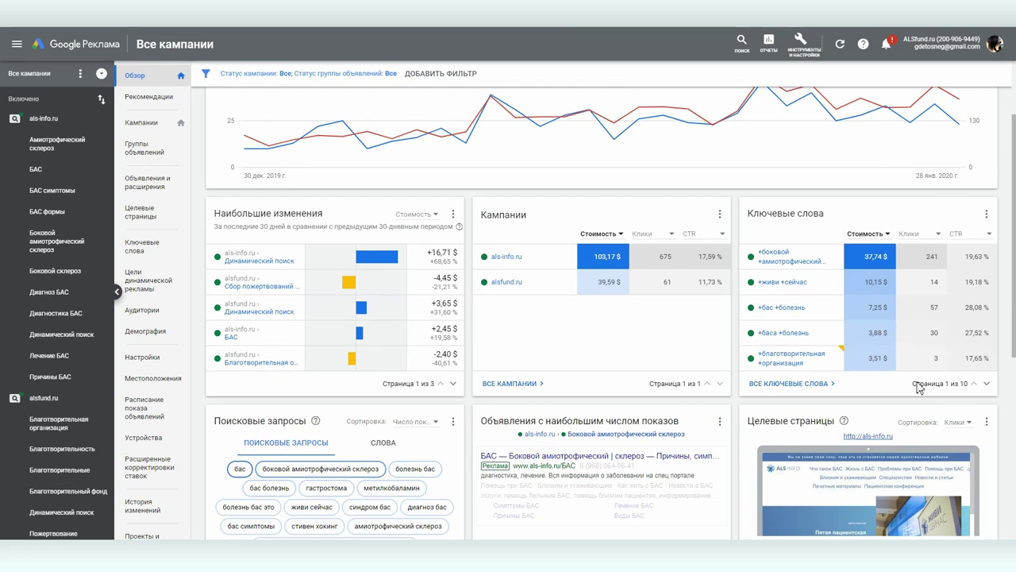
mouse_move(797, 347)
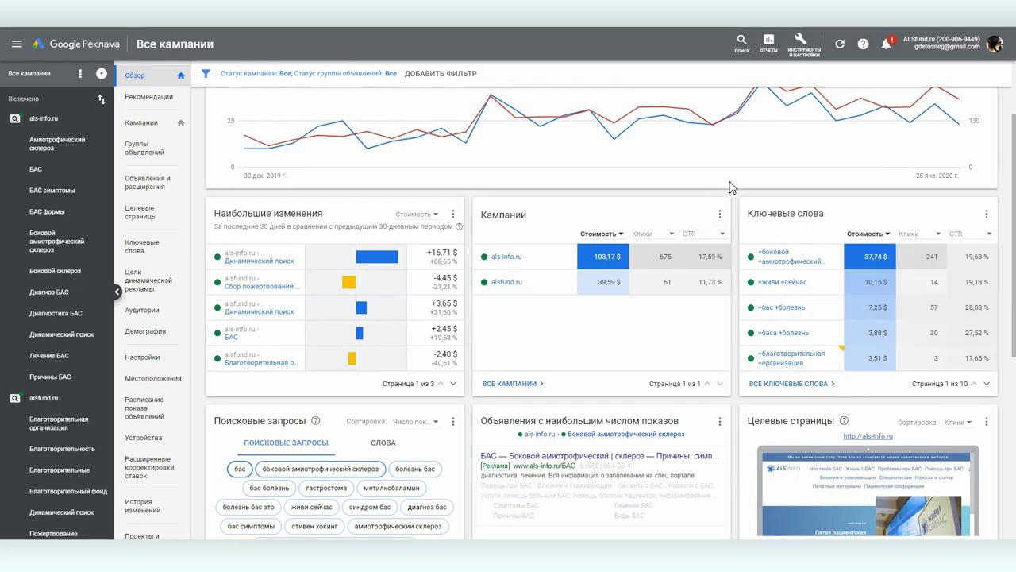